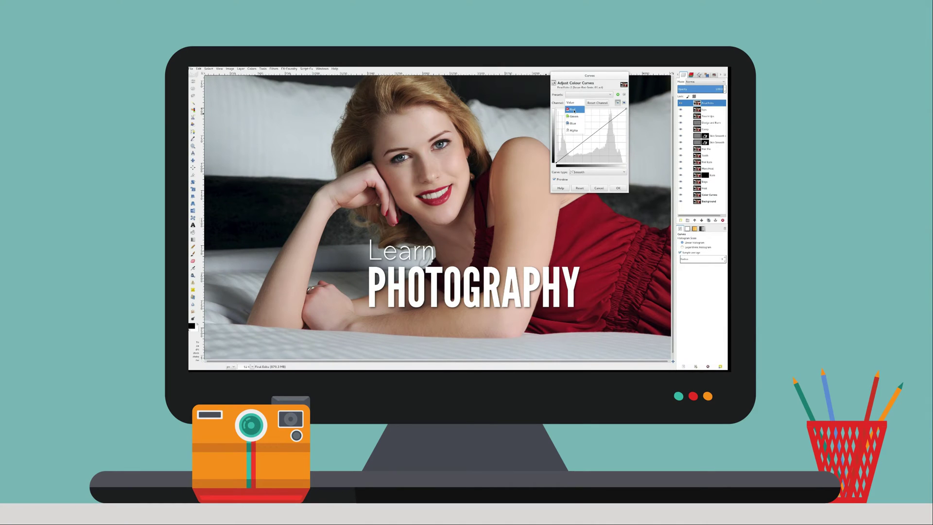
Open the tree-trunk photo, with base curve, orientation and sharpen history, in the darkroom.
left_click(574, 111)
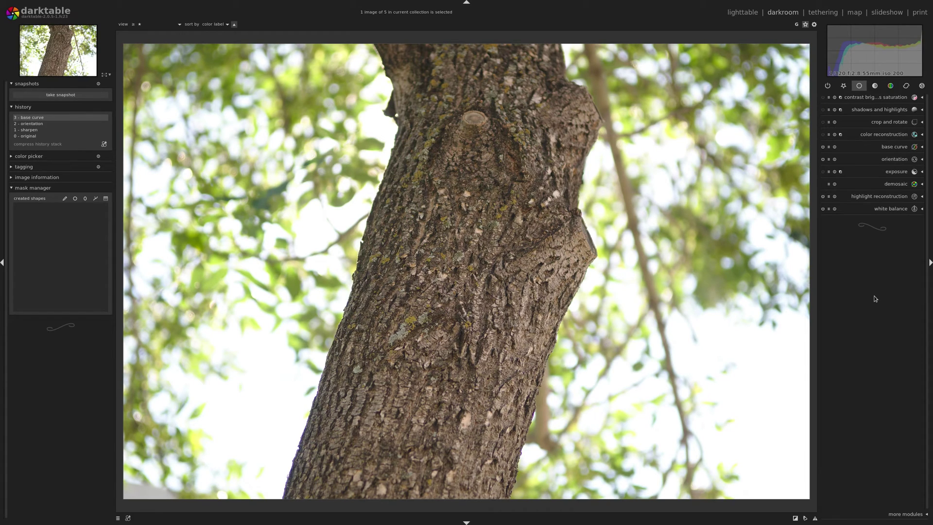
Zoom to 200% and pan onto the purple-fringed bark edge against the bright sky.
scroll(283, 438, "up", 4)
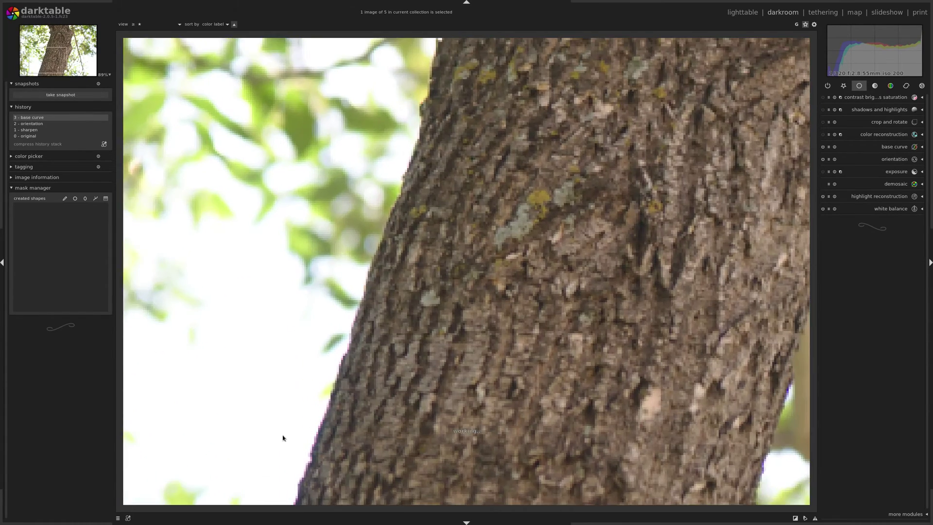
left_click_drag(363, 456, 414, 232)
scroll(466, 384, "up", 2)
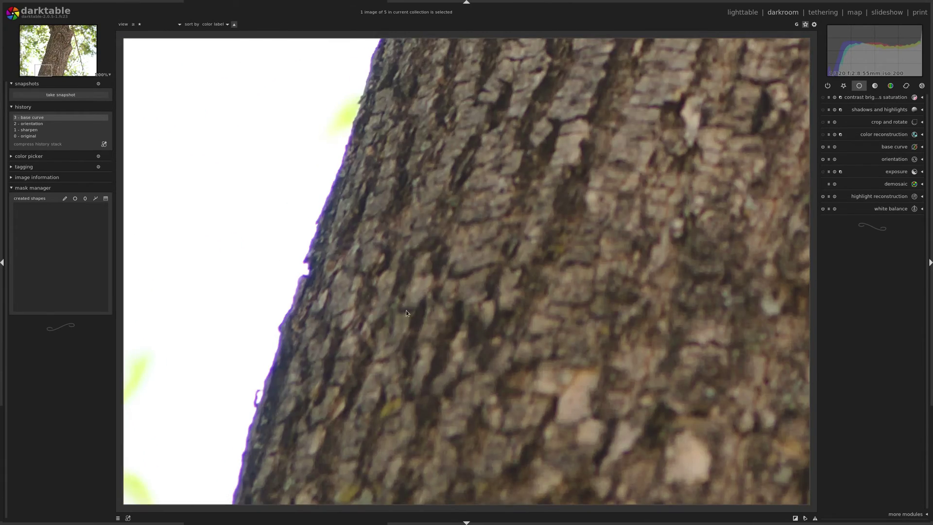
left_click_drag(406, 310, 478, 203)
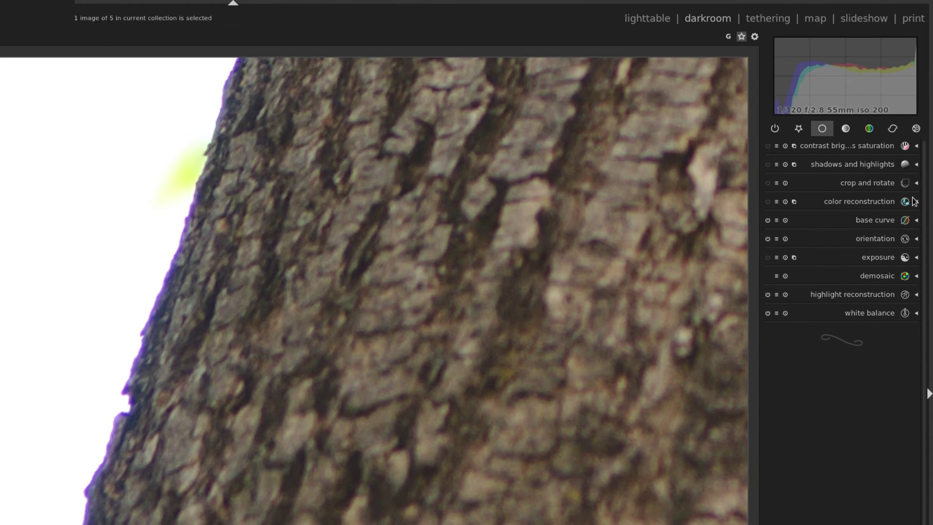
Enable automatic chromatic aberration correction, then inspect the trunk edge again at 200%.
left_click(897, 128)
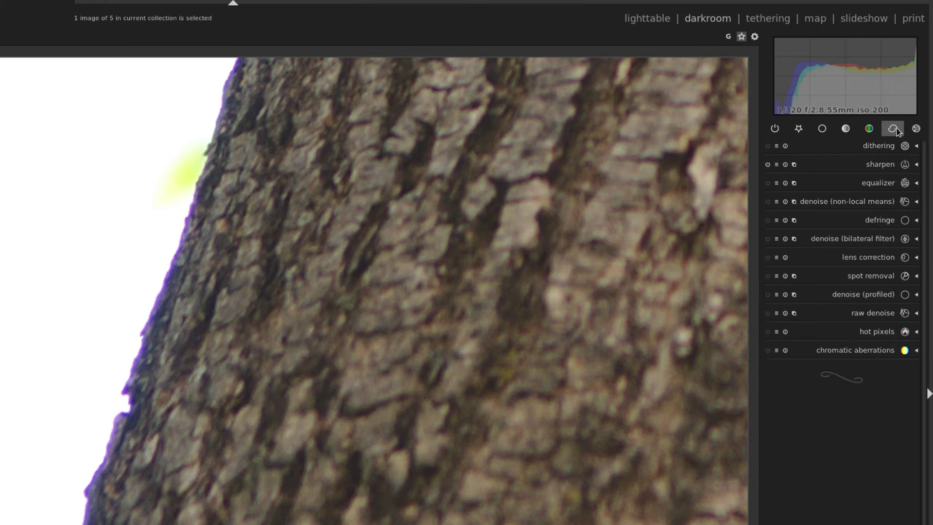
left_click(876, 351)
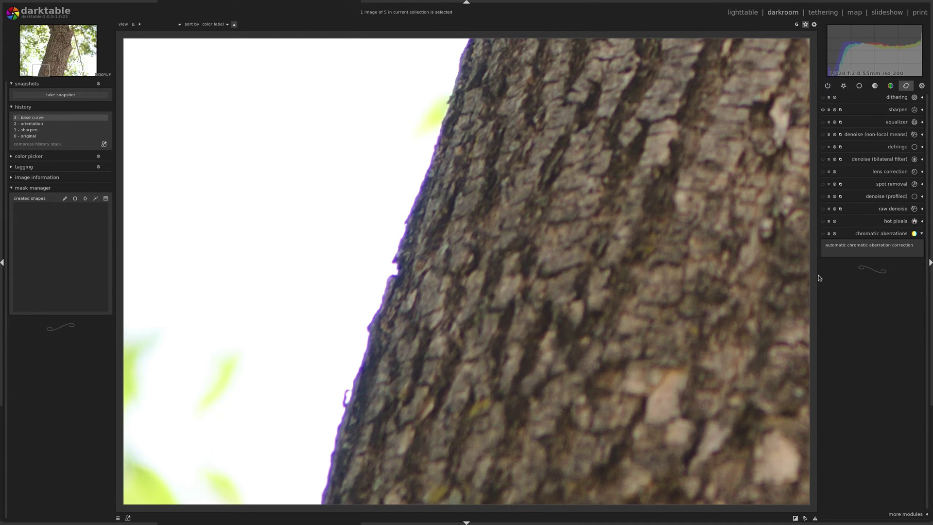
middle_click(515, 241)
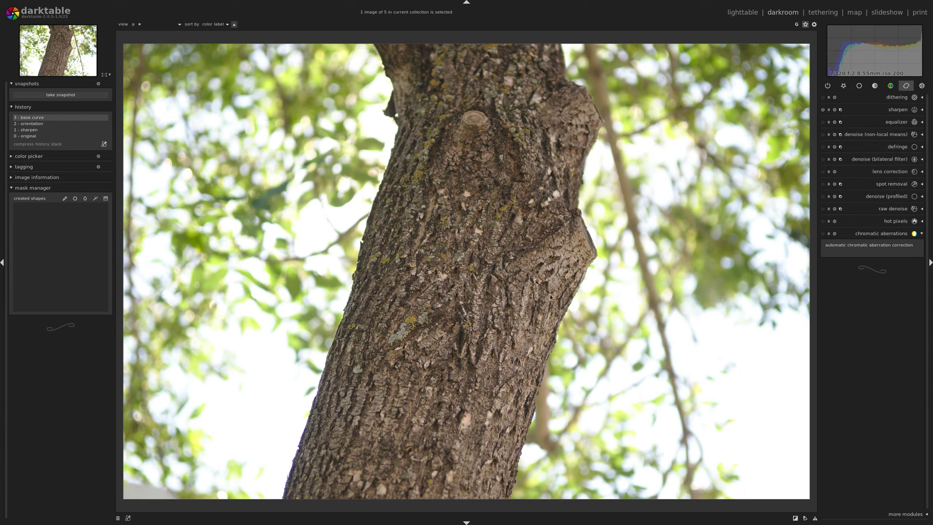
left_click(824, 235)
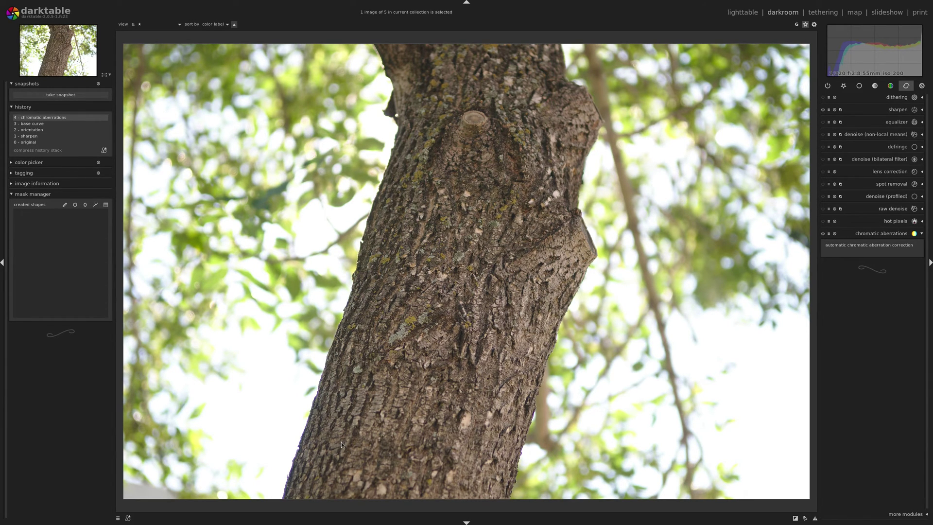
scroll(342, 442, "up", 6)
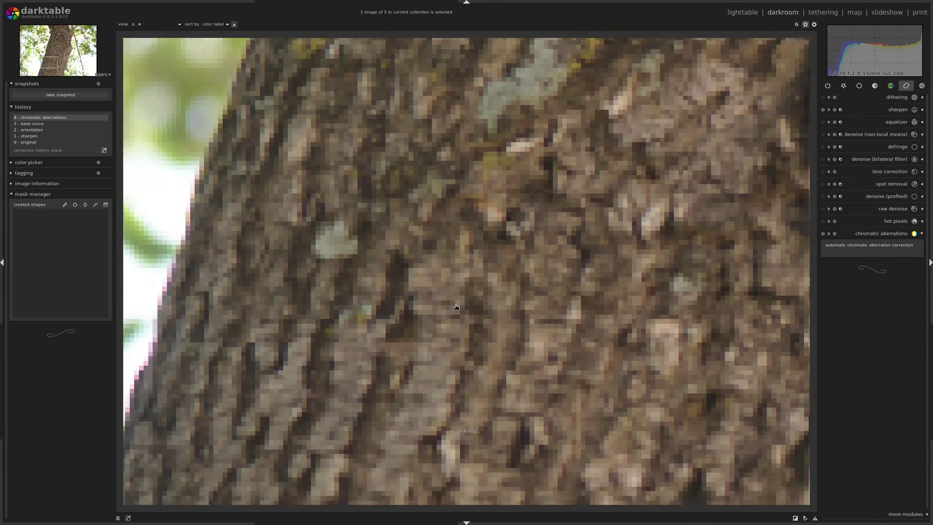
left_click_drag(456, 307, 566, 185)
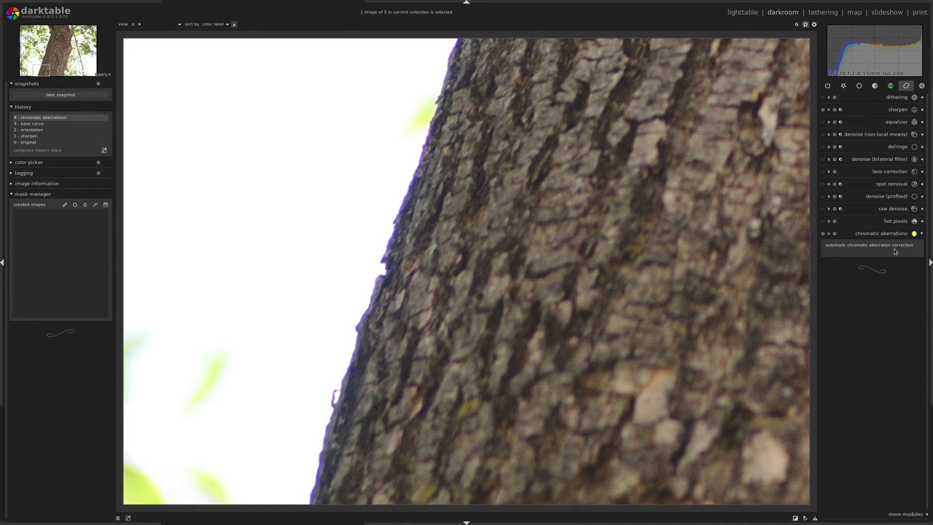
Switch on defringe, comparing it off and on, and set its mode to local average (slow).
left_click(894, 237)
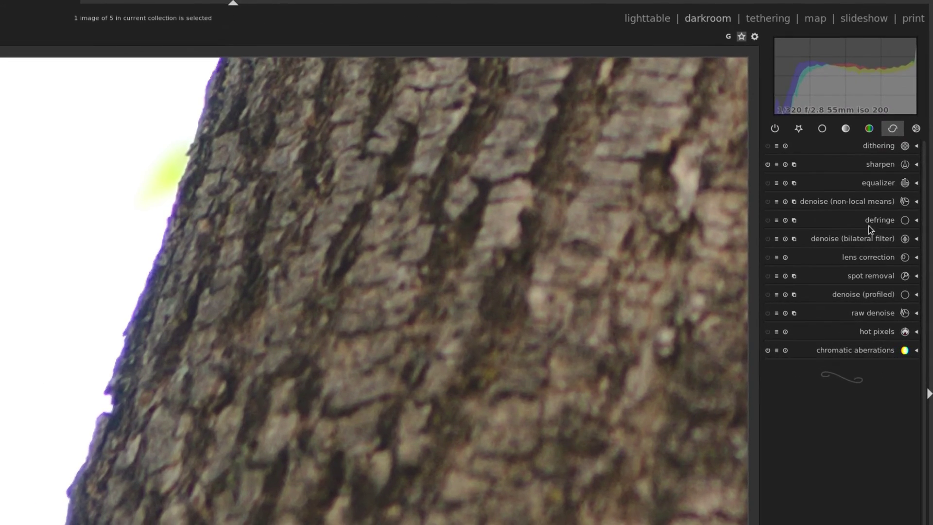
left_click(883, 185)
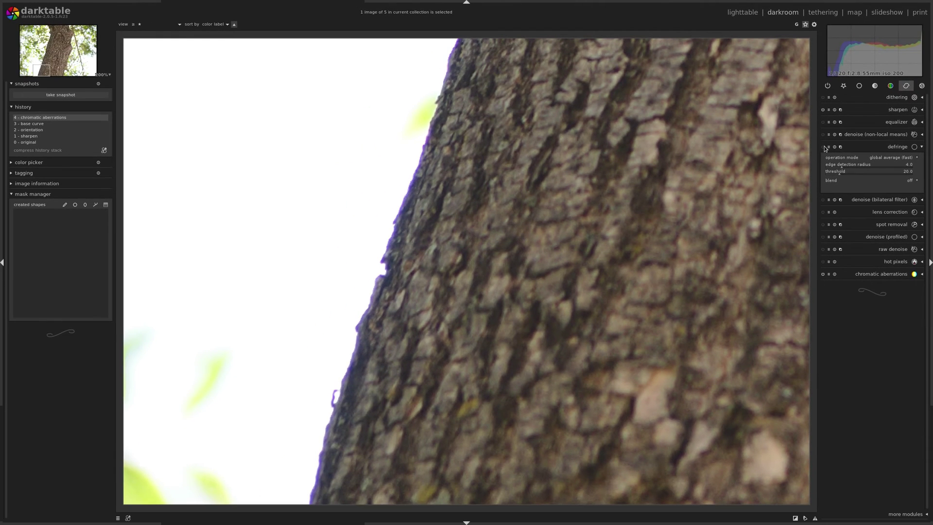
left_click(821, 151)
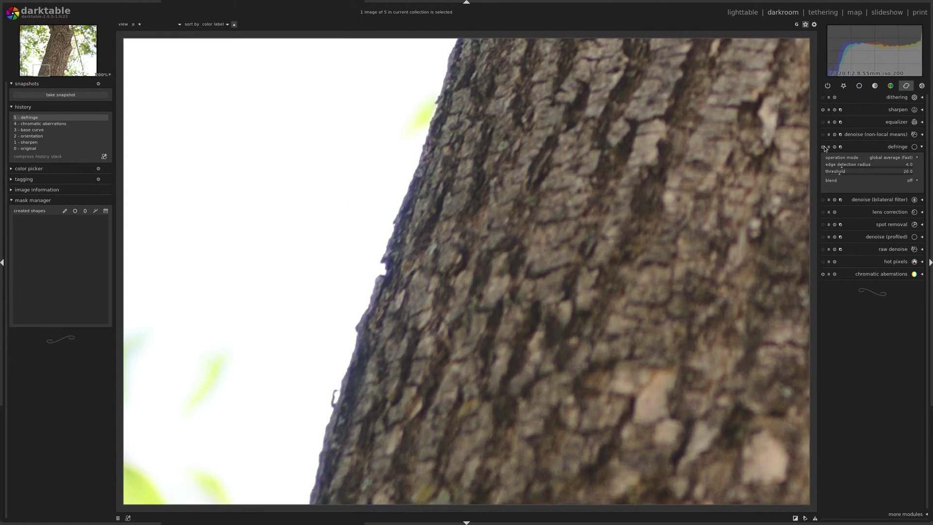
left_click(824, 147)
left_click(824, 147)
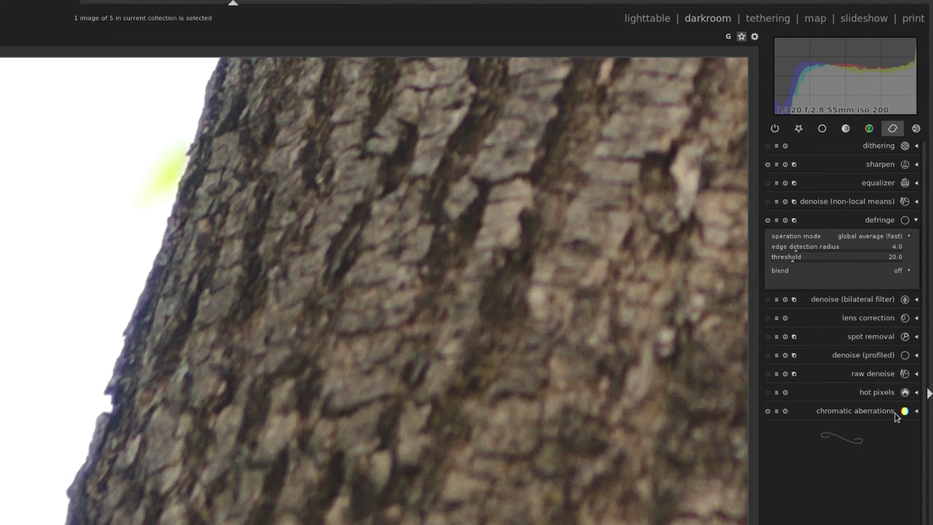
left_click(891, 237)
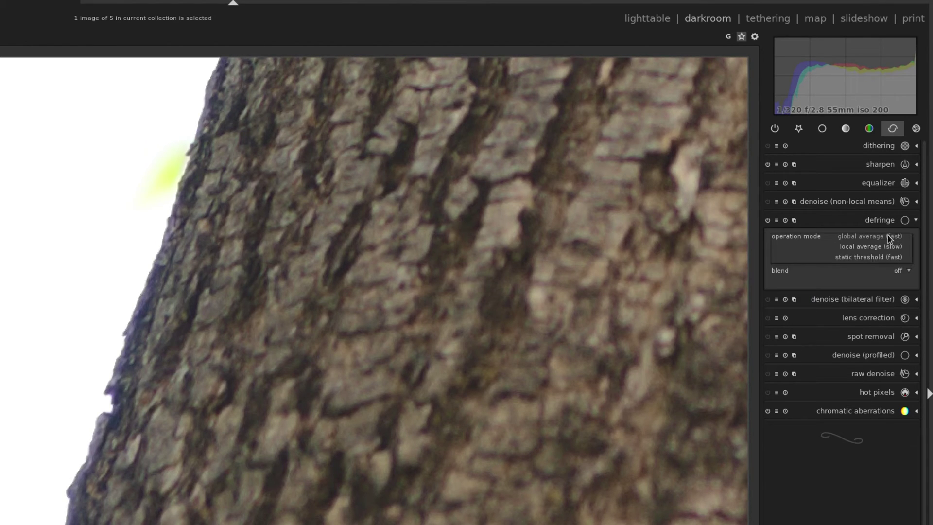
left_click(874, 248)
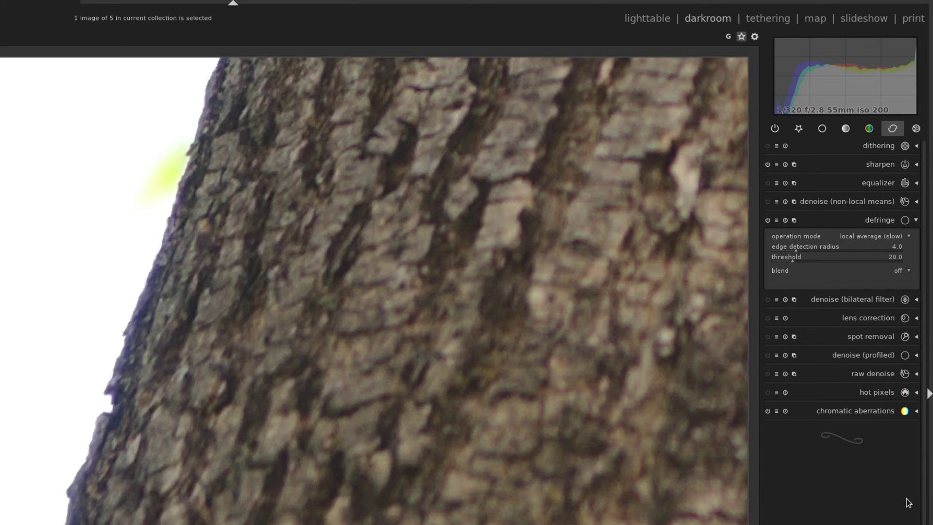
Reset defringe to global average (fast) and test edge detection radius values, returning to 4.0.
left_click(786, 221)
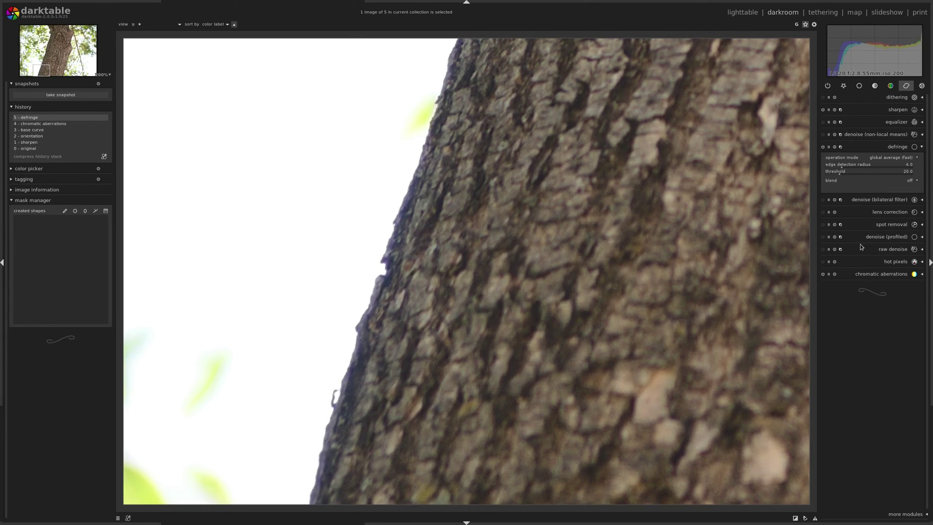
left_click_drag(842, 165, 798, 166)
left_click_drag(830, 167, 931, 170)
left_click(842, 165)
Fine-tune the defringe edge detection radius to 5.5 and threshold to 19.7.
right_click(841, 166)
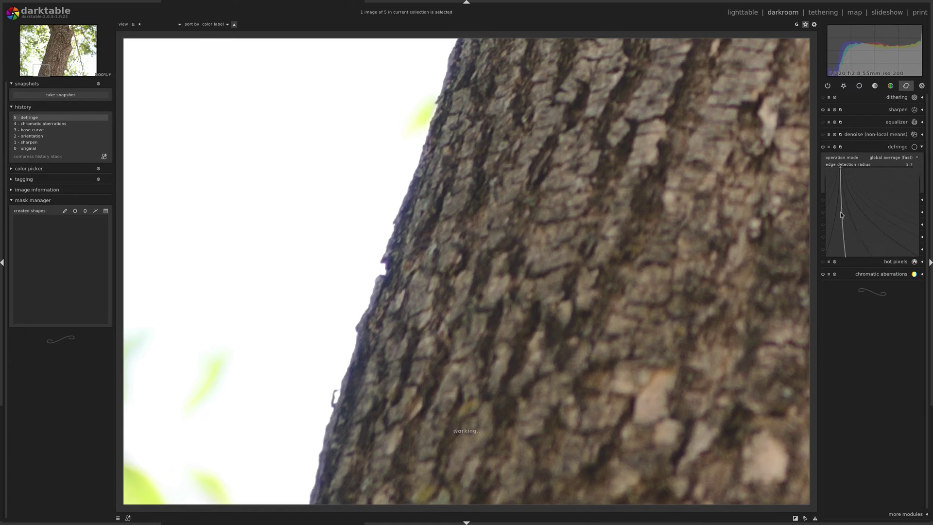
left_click(868, 199)
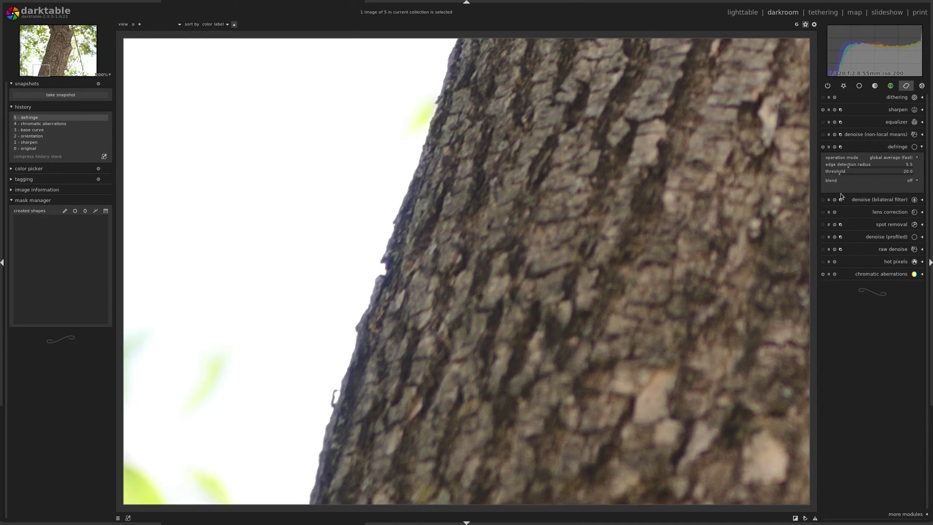
right_click(840, 171)
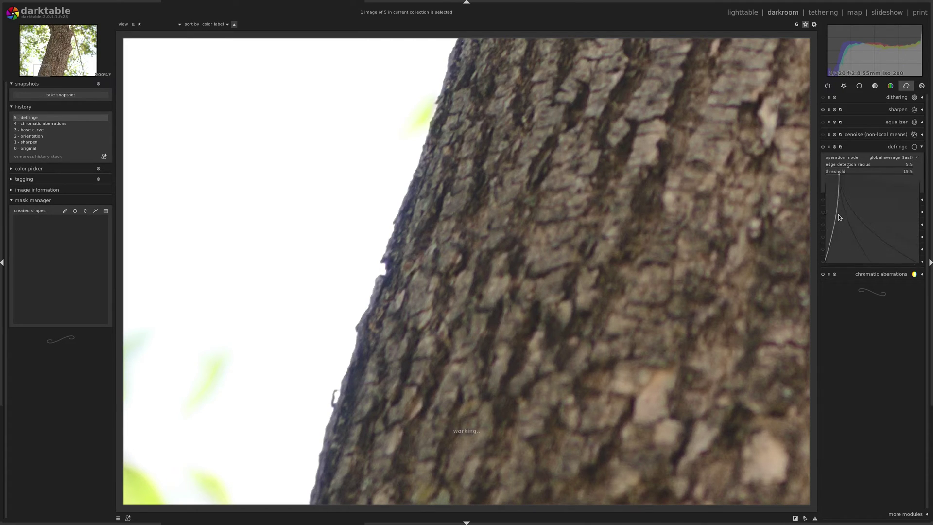
left_click(840, 218)
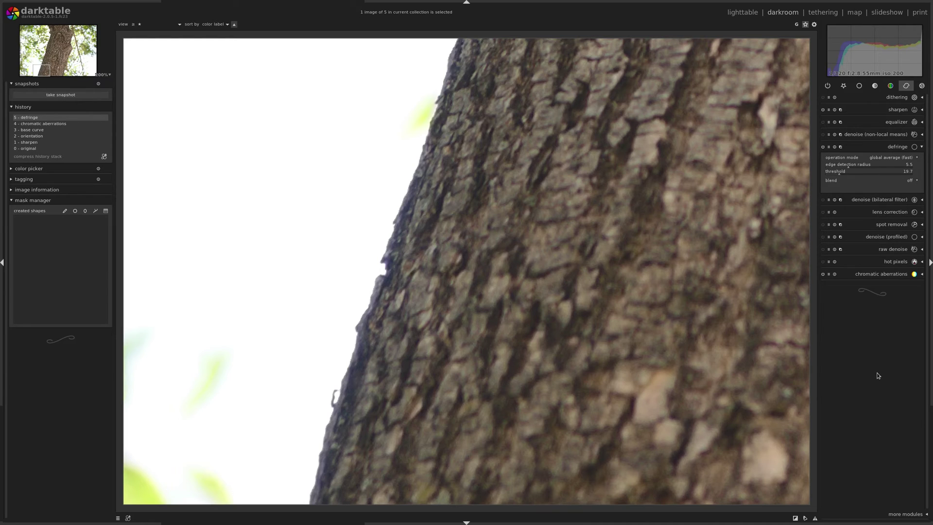
Collapse defringe and load the next photo, berried branches against sky, at a 200% close-up.
key("alt+3")
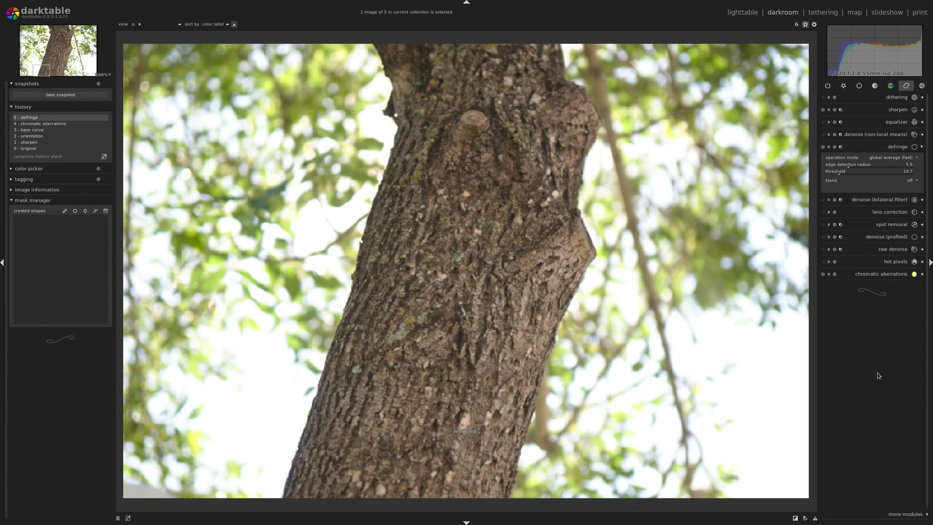
left_click(899, 147)
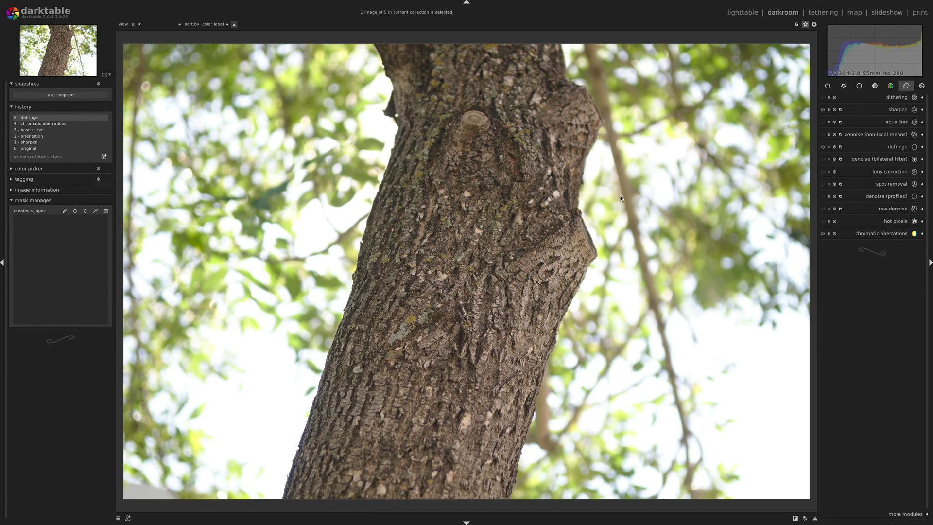
key("space")
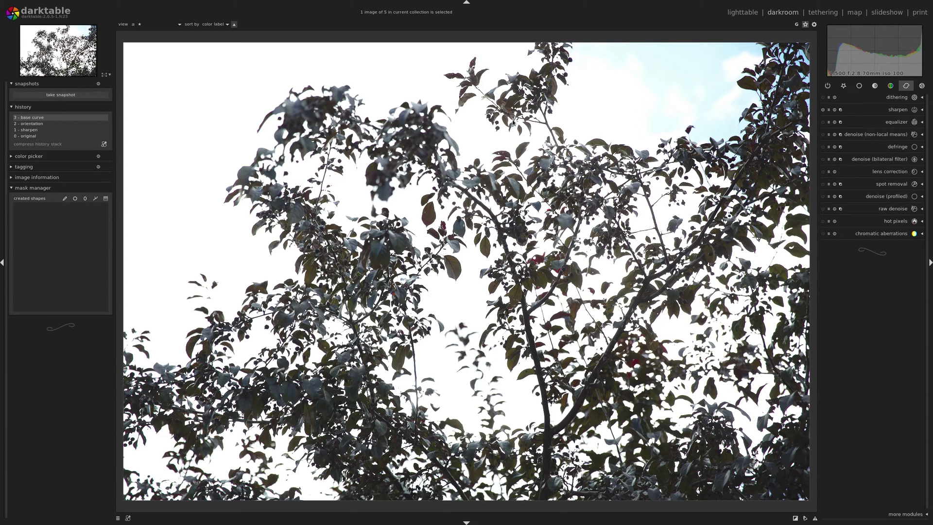
middle_click(533, 81)
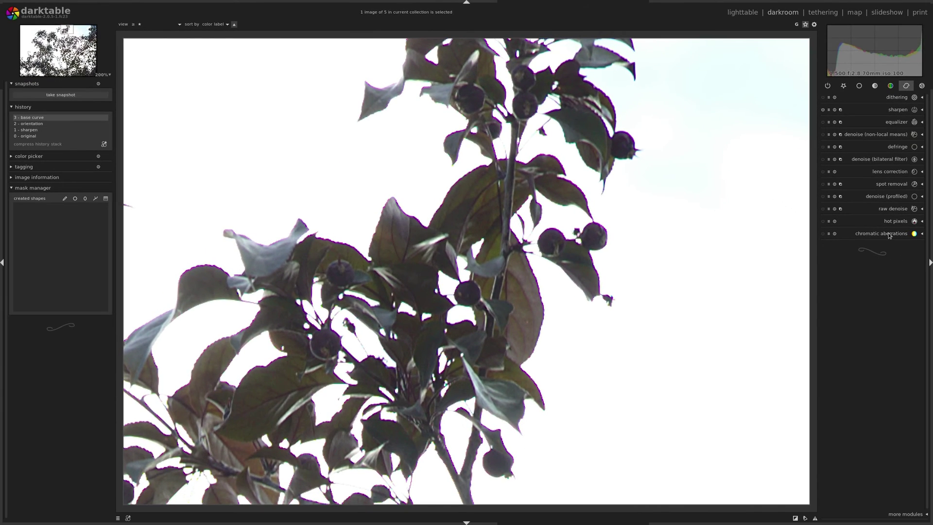
Enable automatic chromatic aberration correction on the berried-branches photo.
left_click(921, 250)
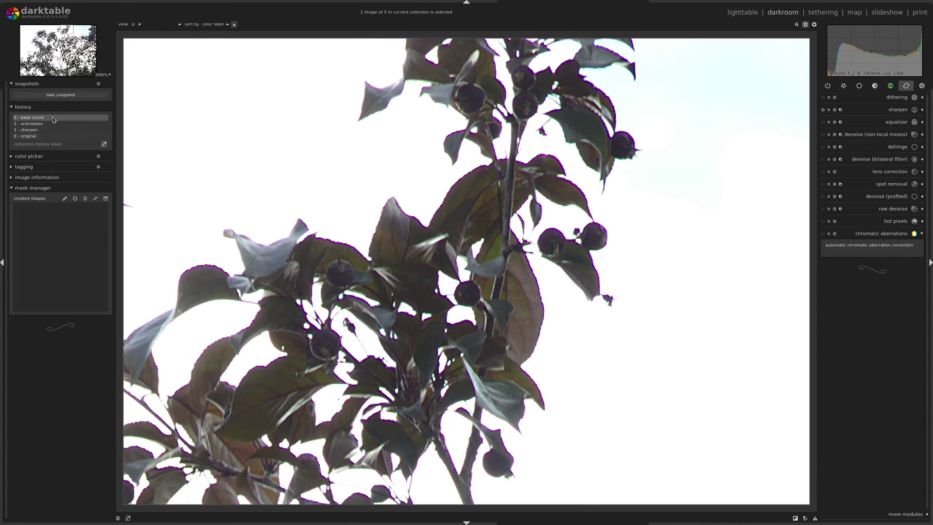
middle_click(408, 285)
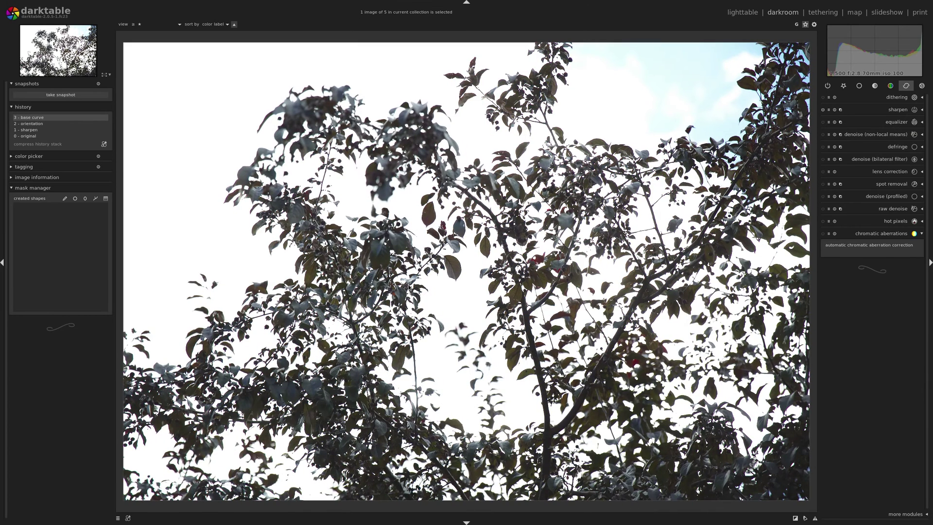
left_click(824, 234)
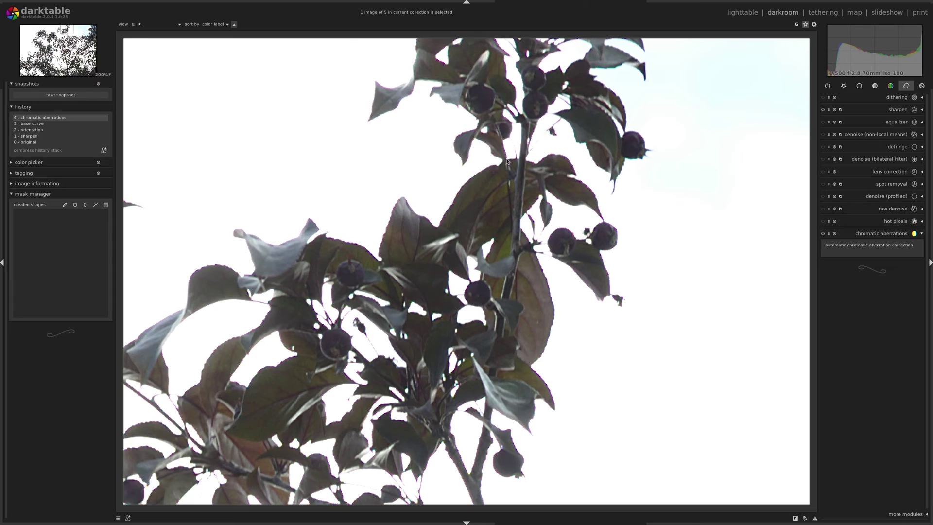
Switch on defringe for the berried-branches photo in global average (fast) mode.
left_click(897, 147)
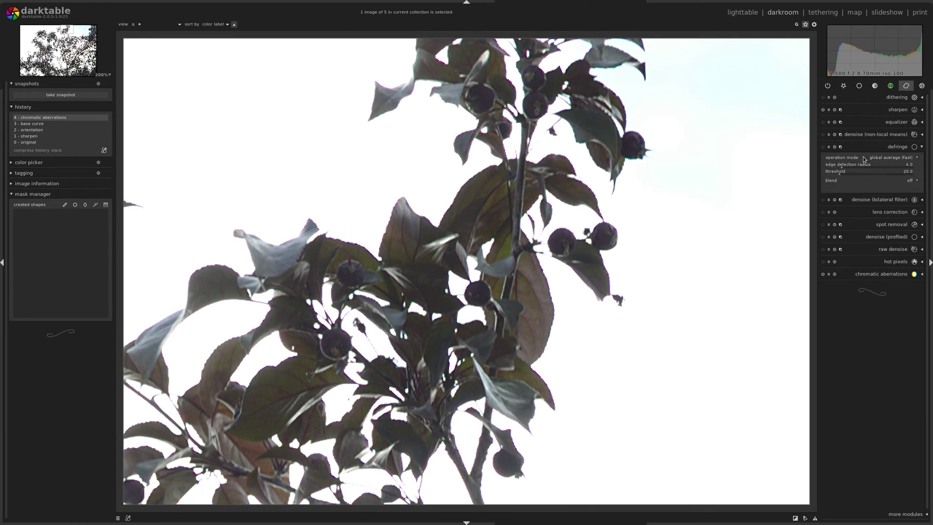
left_click(825, 147)
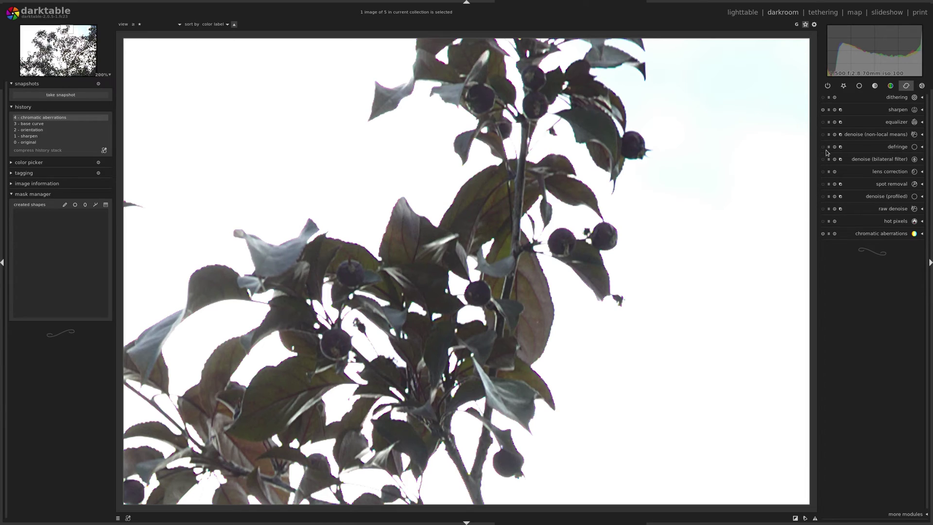
left_click(823, 148)
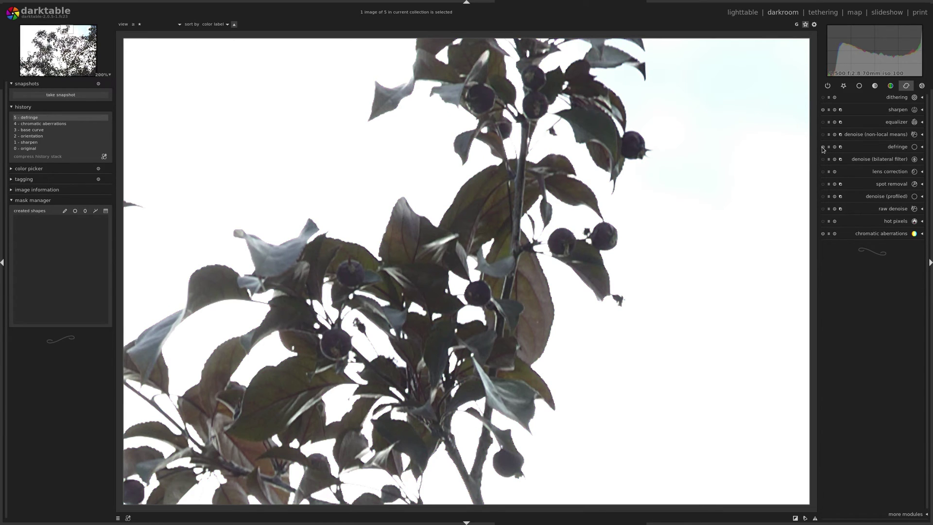
Compare the earlier history step against the defringed top entry, then fit the photo in view.
left_click(44, 131)
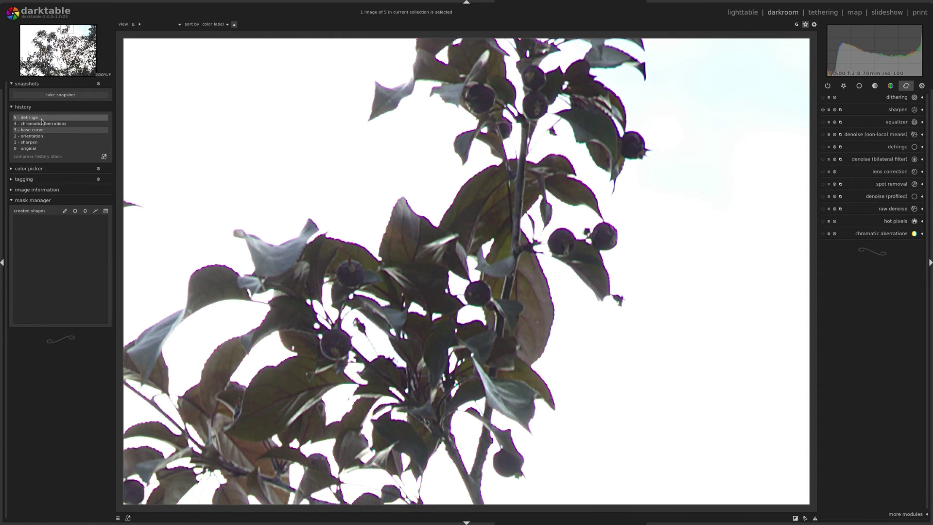
left_click(42, 119)
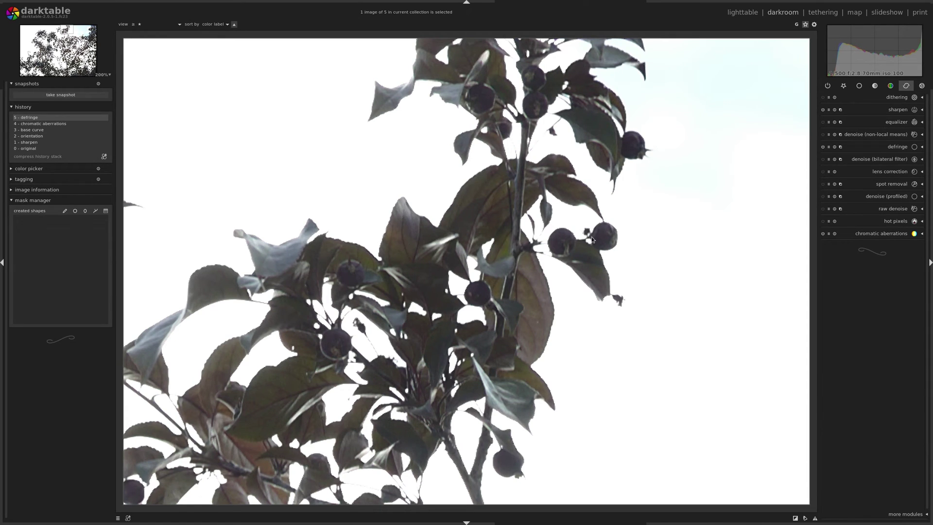
left_click(897, 147)
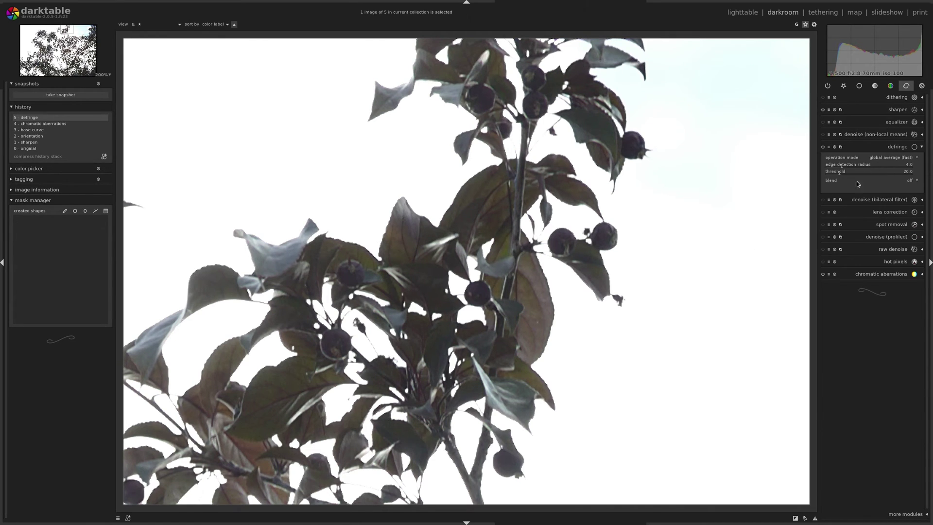
left_click(896, 148)
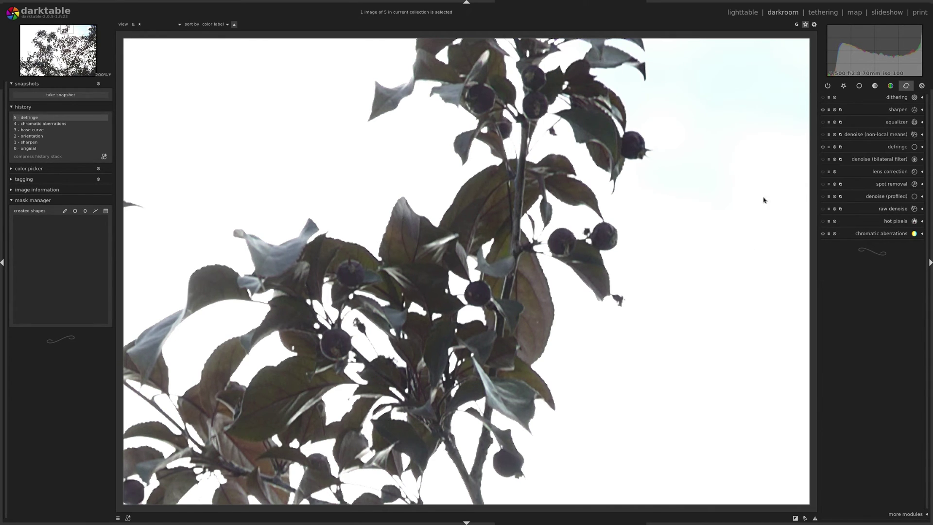
middle_click(511, 214)
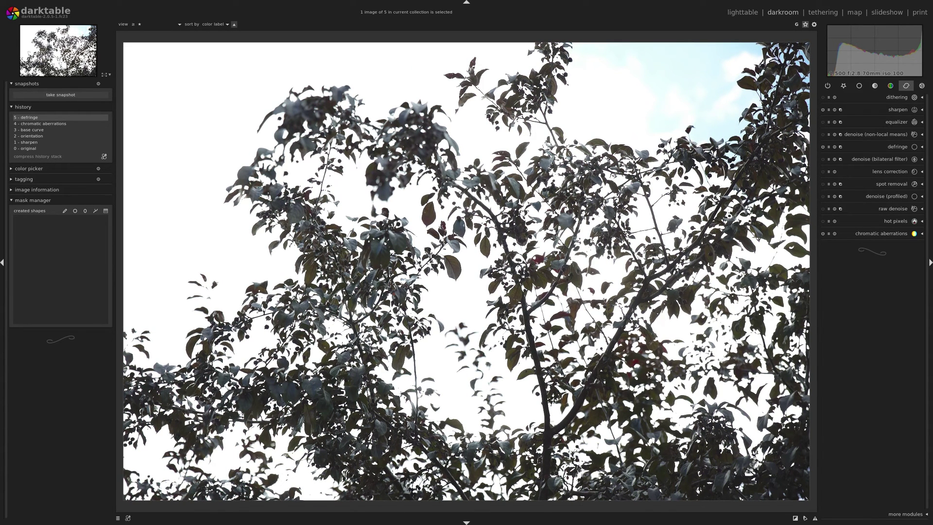
Load the next photo, the conifer forest lake scene, and zoom to 200% on the treeline.
key("space")
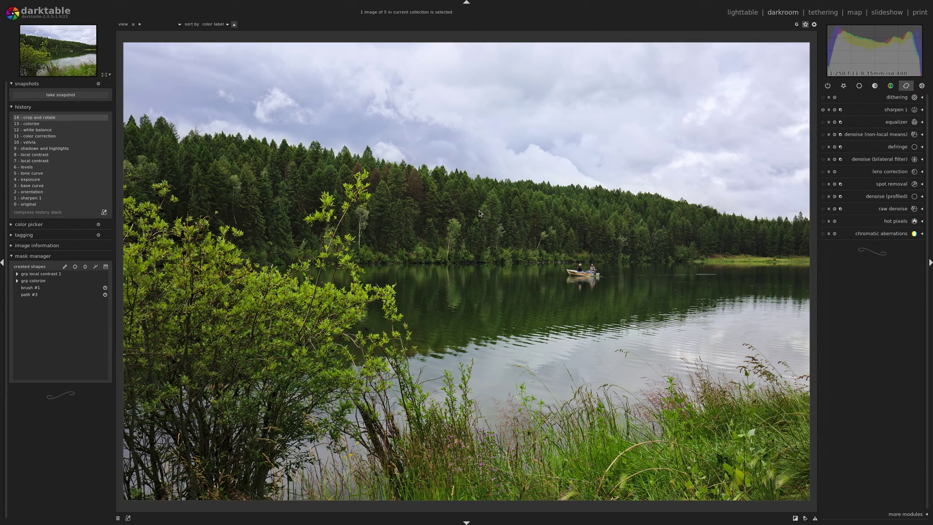
middle_click(460, 163)
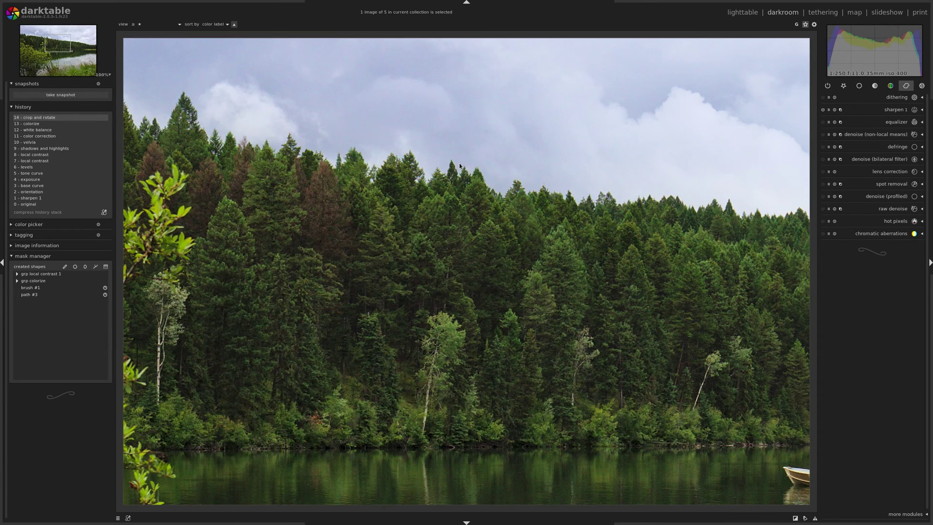
scroll(457, 182, "up", 5)
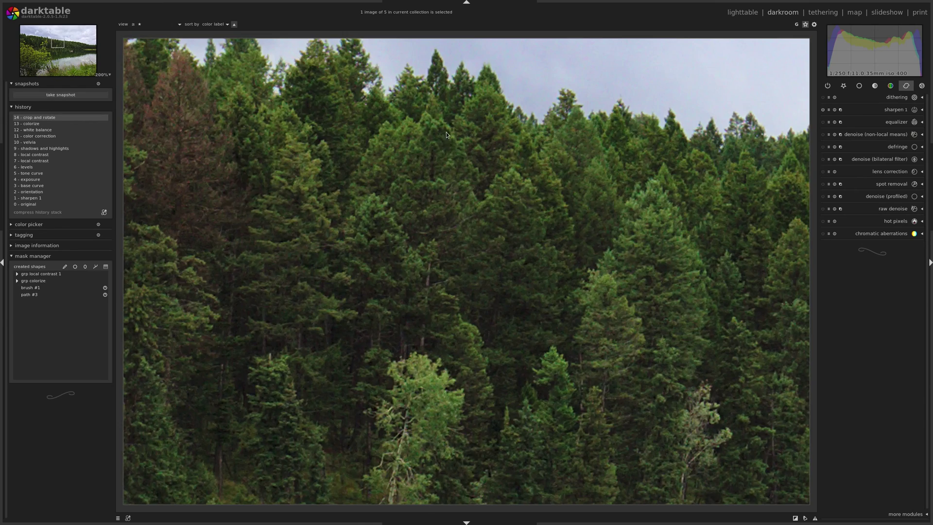
scroll(552, 263, "down", 3)
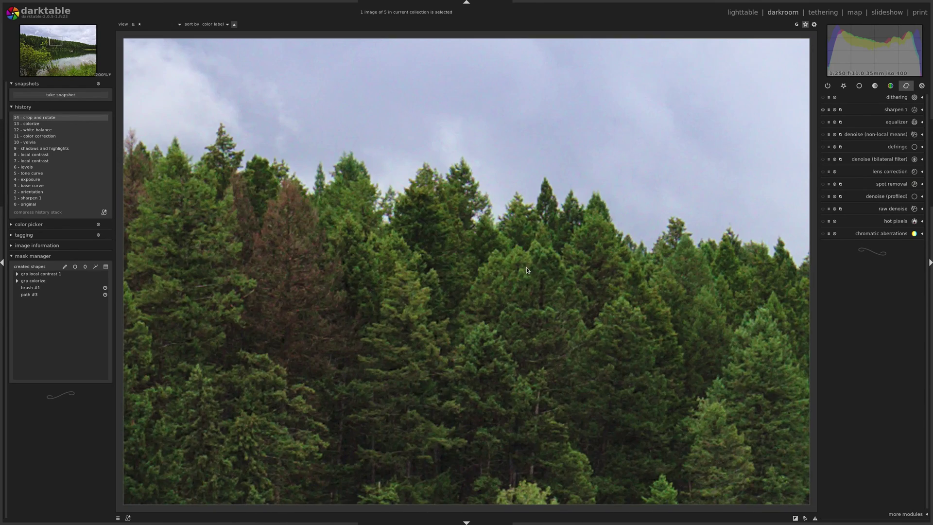
scroll(506, 264, "up", 3)
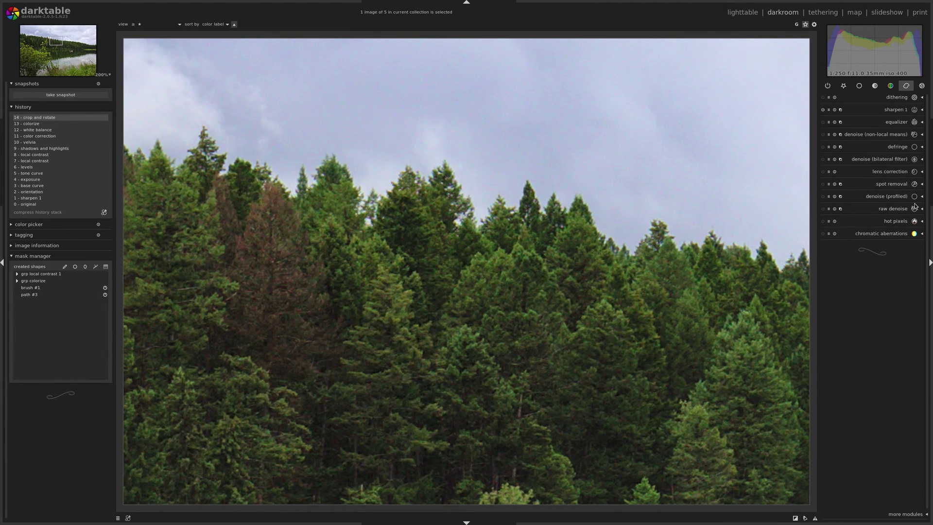
Try defringe on the conifer forest photo, leaving it as history step 15 switched off.
left_click(902, 147)
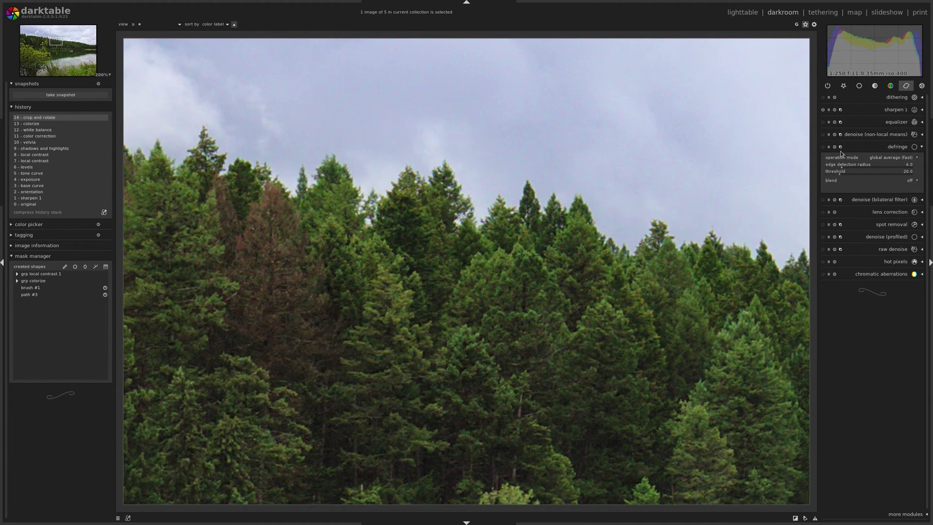
left_click(823, 147)
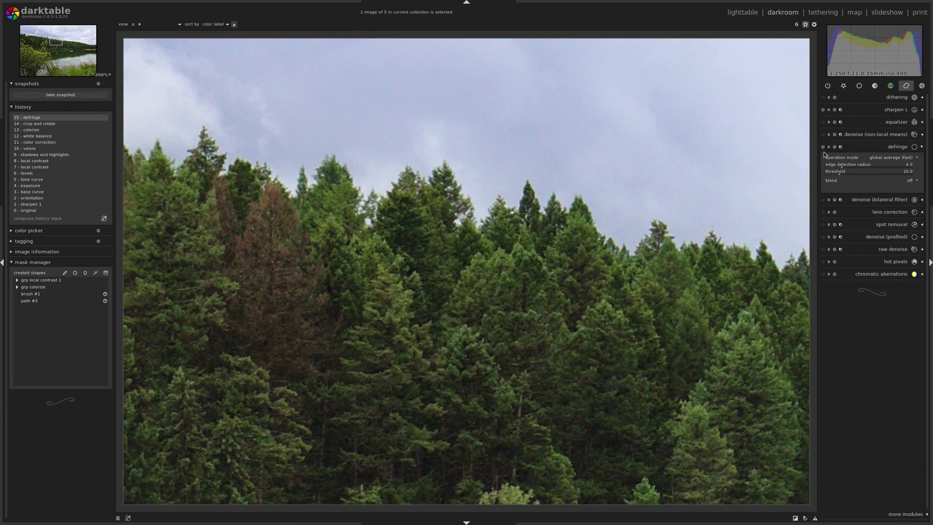
left_click(889, 151)
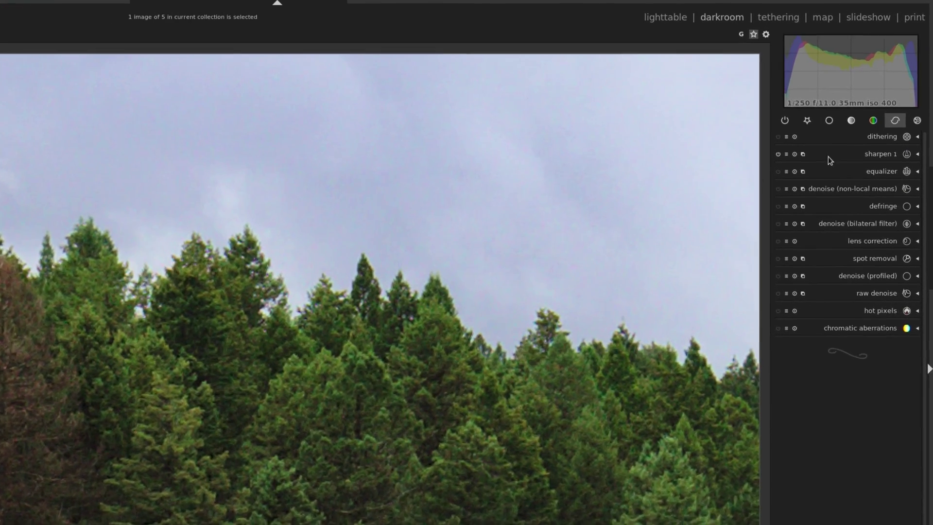
In the basic module group, switch the demosaic method from PPG to AMaZE (slow).
left_click(830, 121)
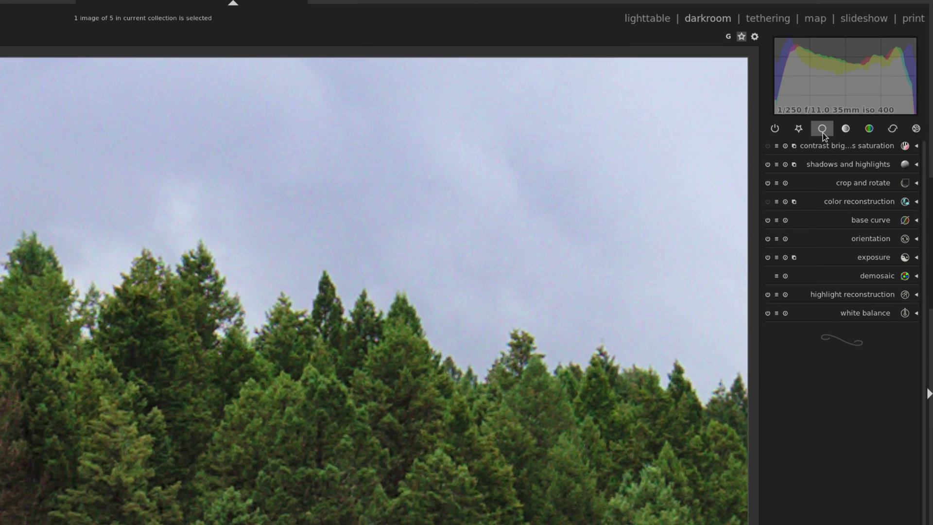
left_click(881, 277)
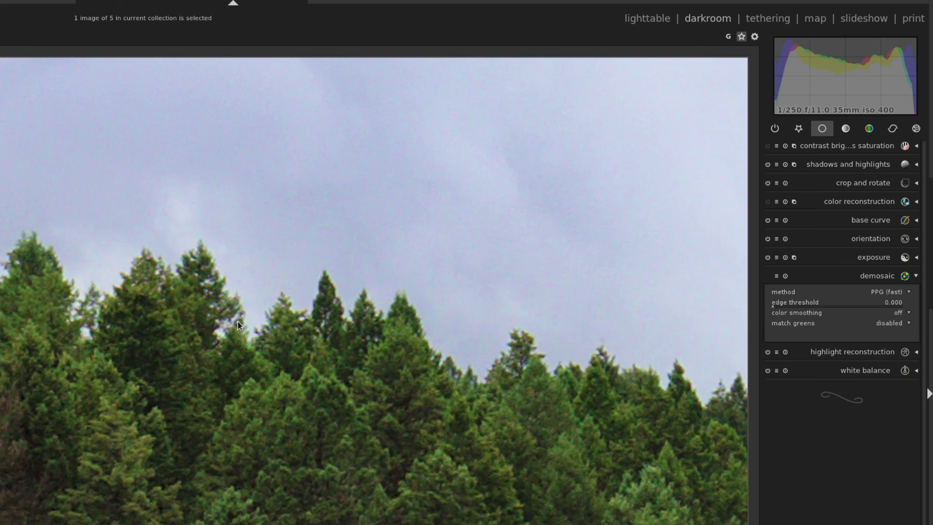
left_click(899, 290)
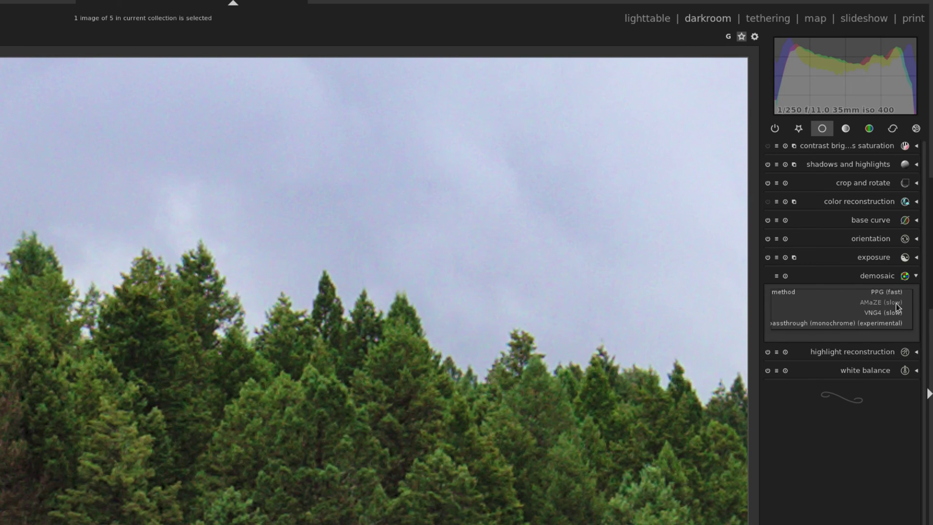
left_click(896, 303)
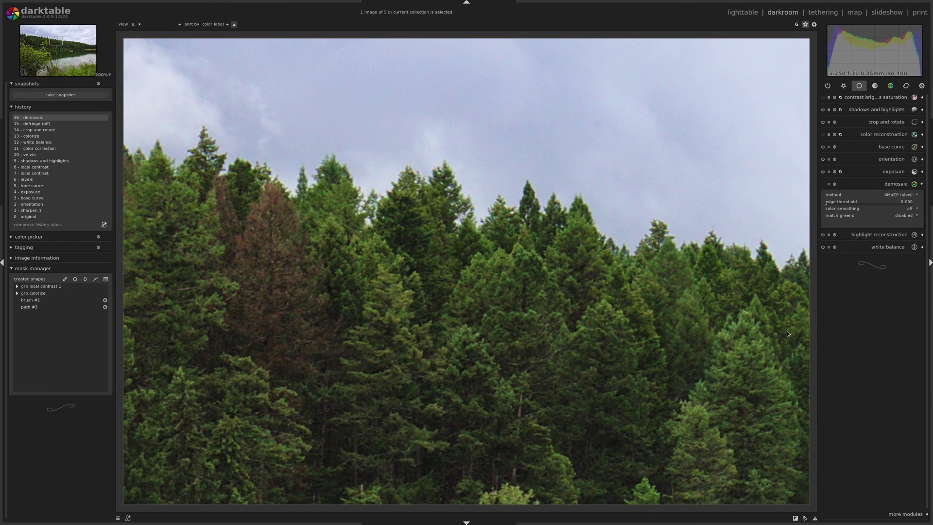
left_click(901, 188)
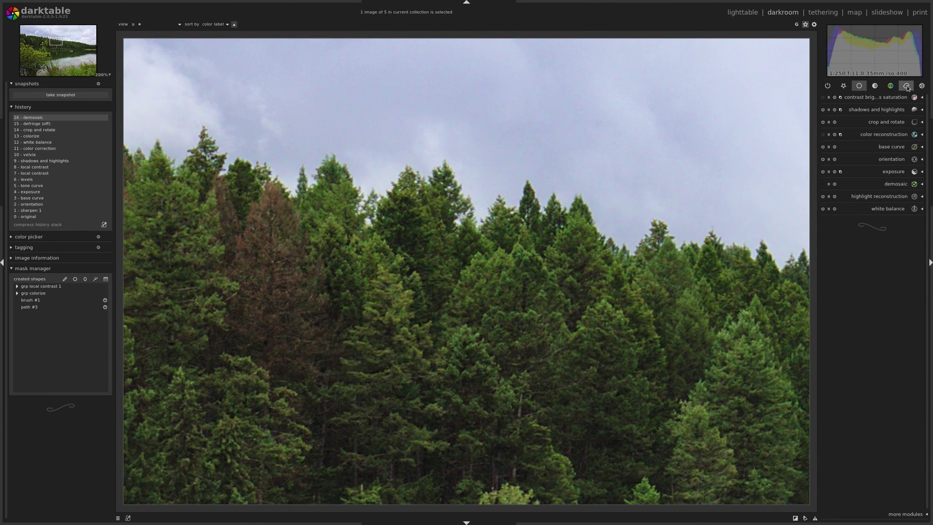
left_click(906, 85)
left_click(860, 85)
left_click(905, 185)
left_click(907, 195)
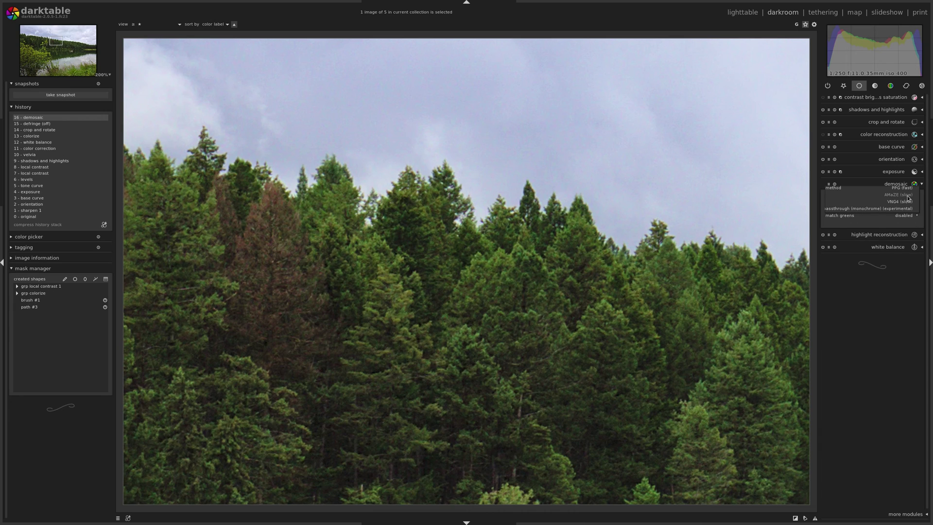
left_click(907, 196)
left_click(906, 186)
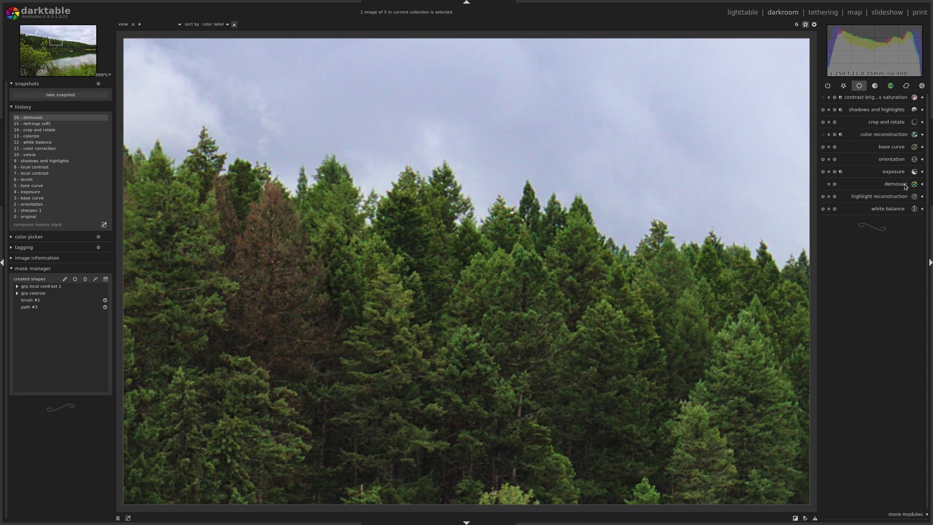
left_click(905, 186)
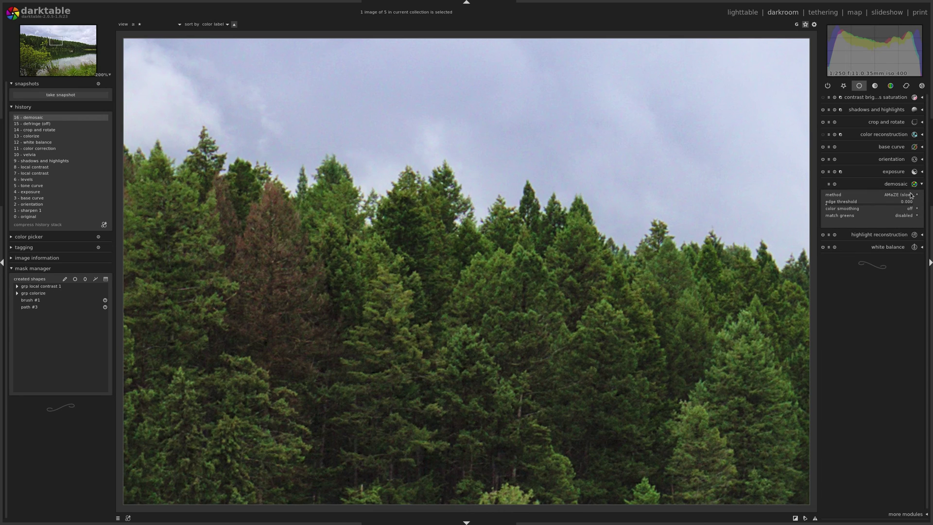
left_click(911, 196)
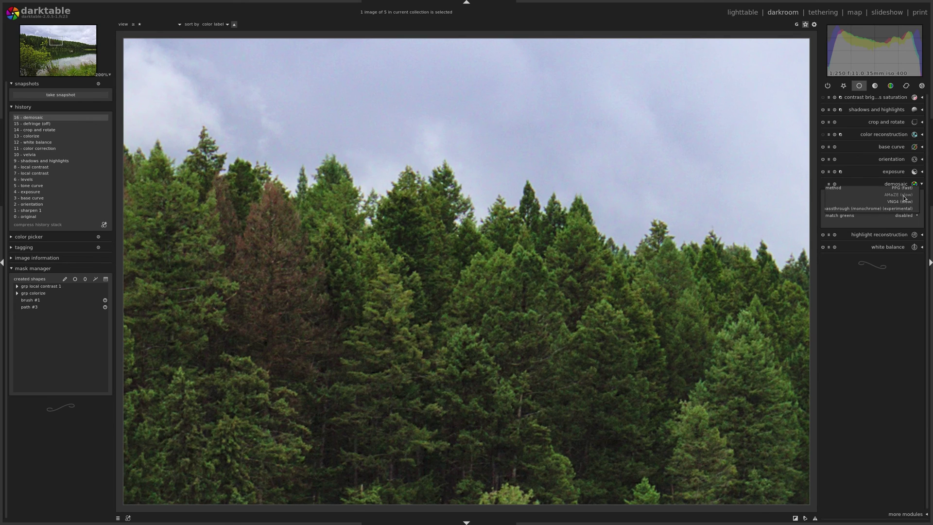
left_click(904, 196)
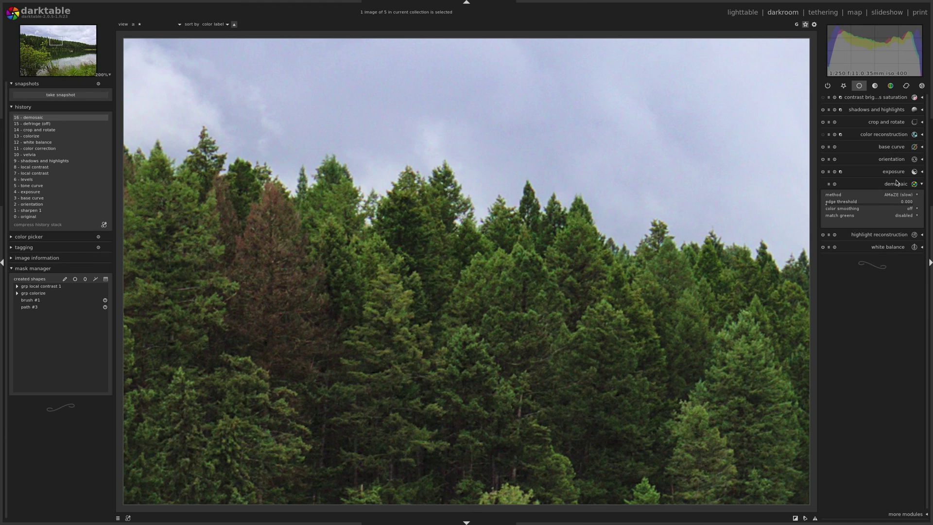
left_click(897, 184)
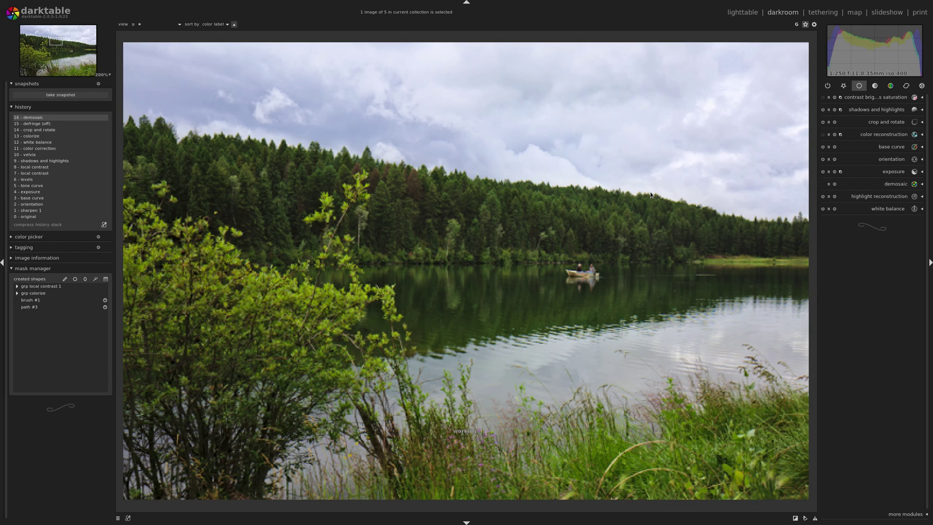